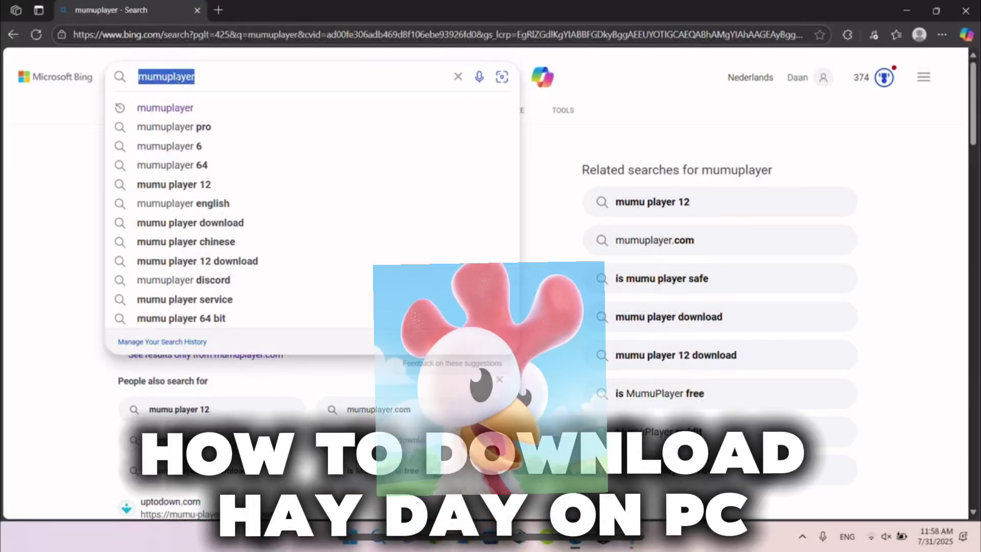
Search Bing for 'mumuplayer' and scroll down to the official mumuplayer.com result.
key("End")
key("Return")
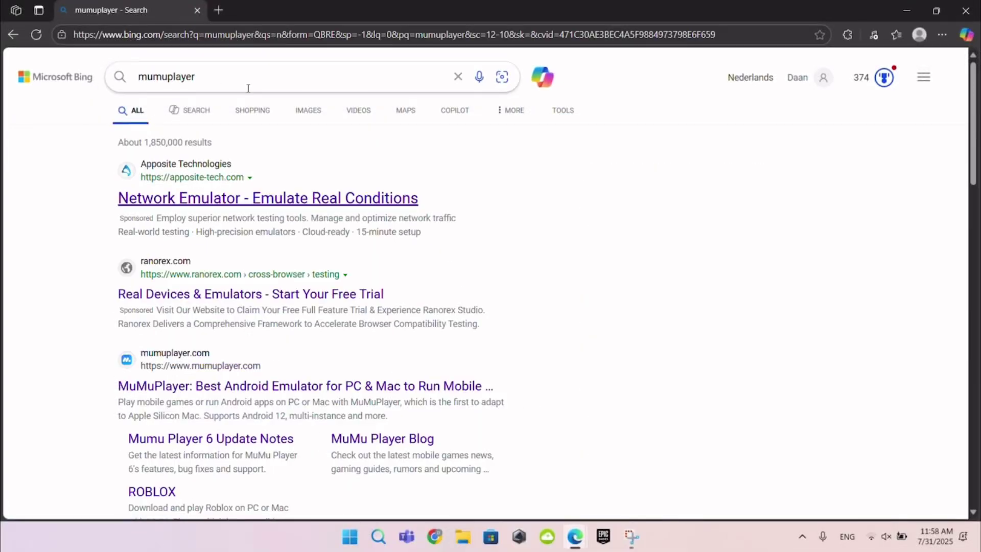
scroll(293, 170, "down", 3)
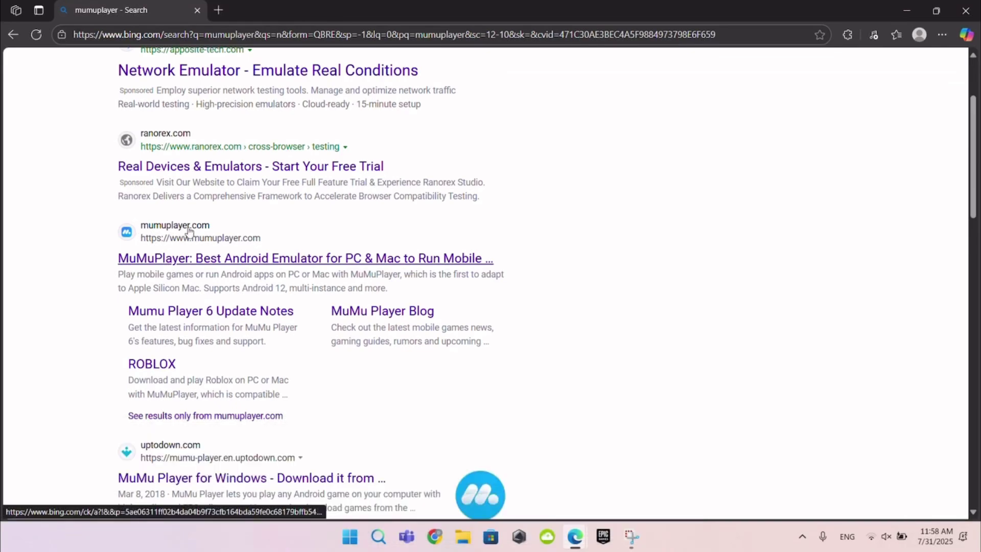
Download the MuMu_5.0.1 Windows installer from mumuplayer.com and open it from Edge's Downloads.
left_click(157, 263)
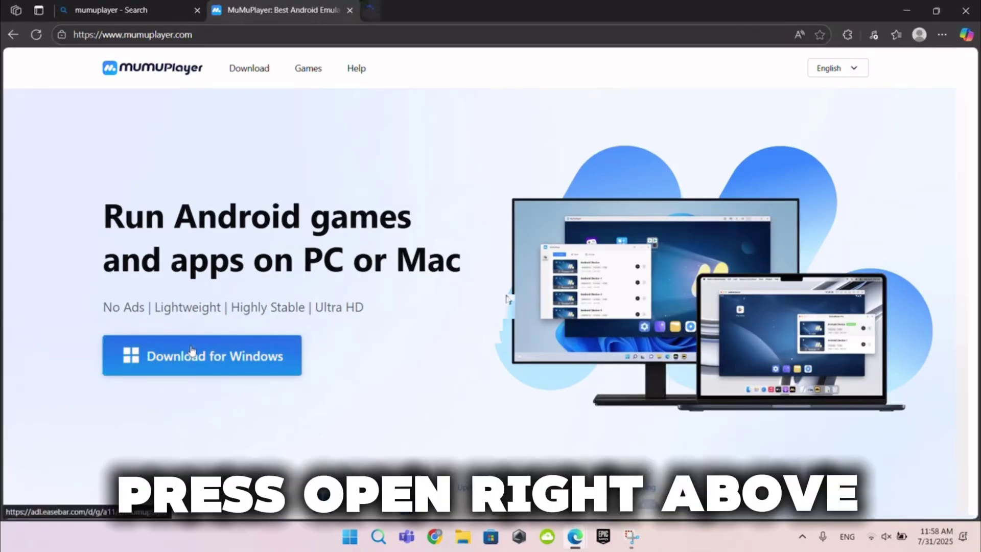
left_click(192, 351)
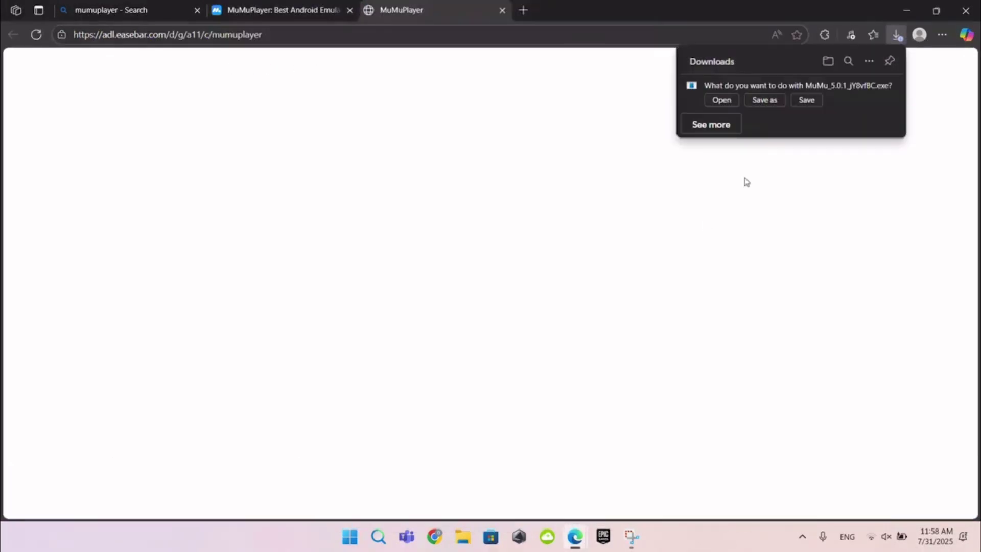
left_click(722, 100)
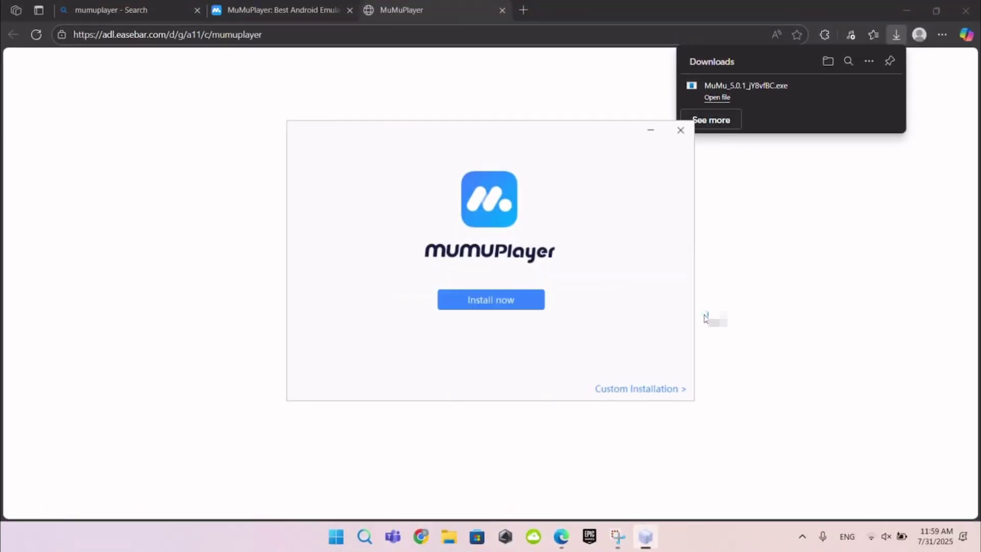
Install MuMuPlayer and wait until its User Agreement dialog appears.
key("Return")
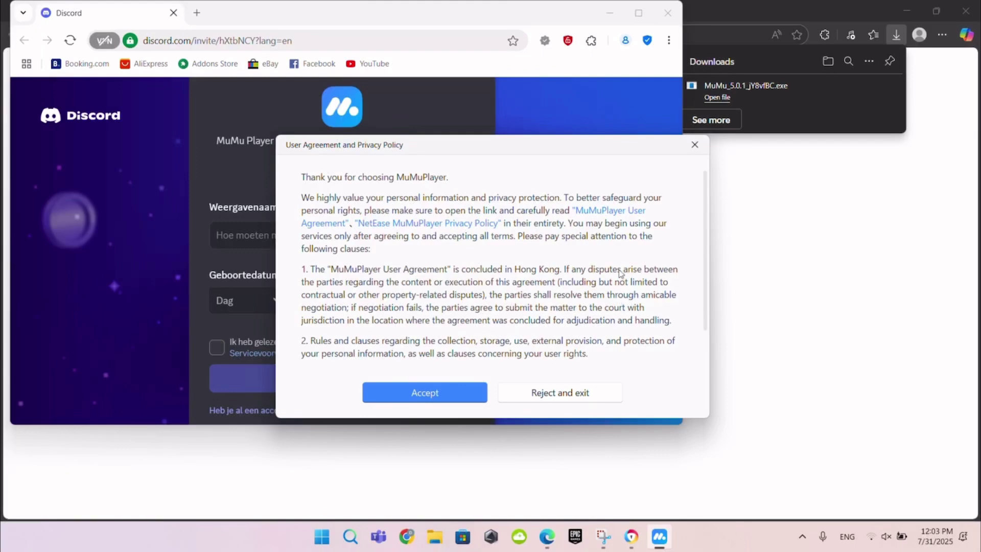
Accept the user agreement and boot the Android 12 Android Device.
left_click(413, 397)
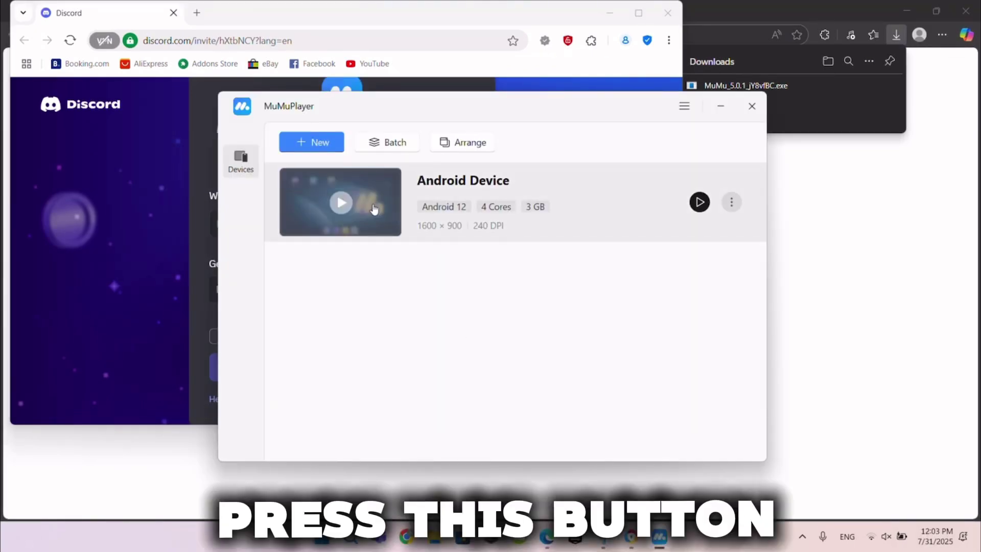
left_click(349, 205)
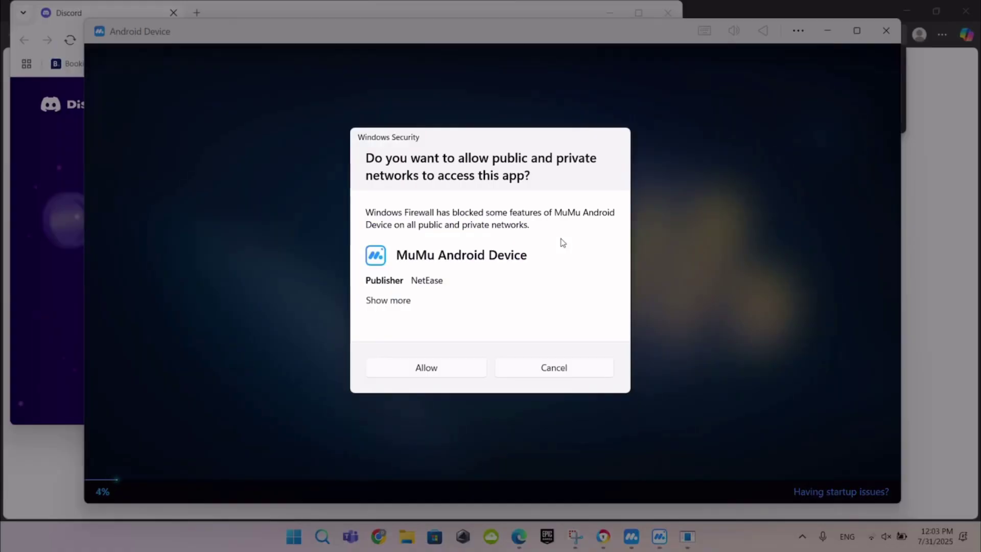
Allow the emulator's permission request and wait for the Android home screen.
left_click(457, 371)
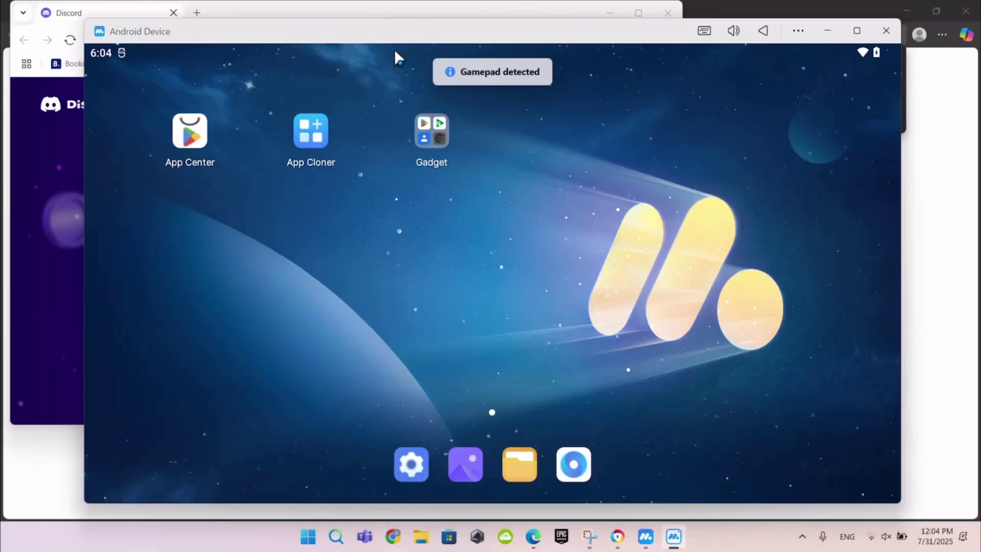
Open Play Store from the Gadget folder and sign in with a Google account.
left_click(418, 136)
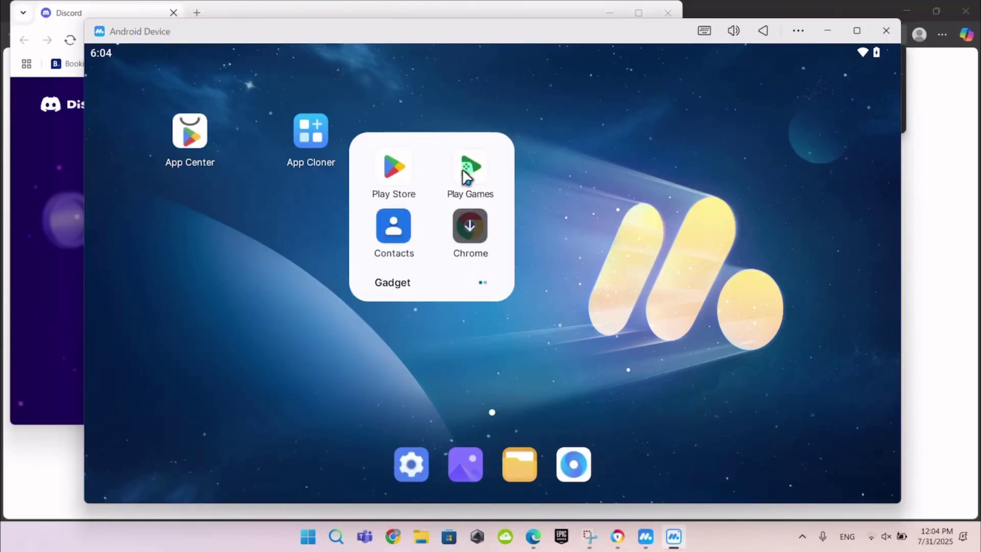
left_click(466, 174)
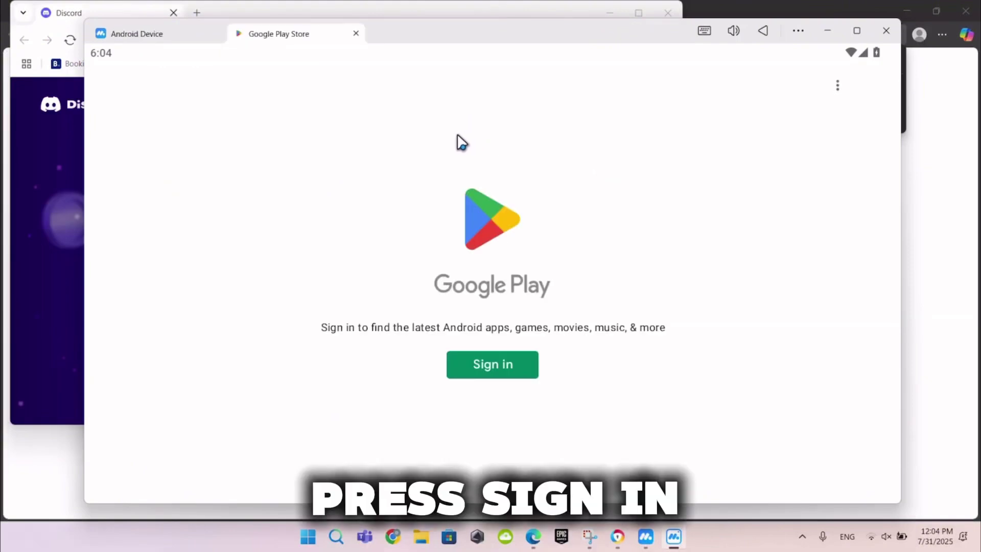
left_click(501, 356)
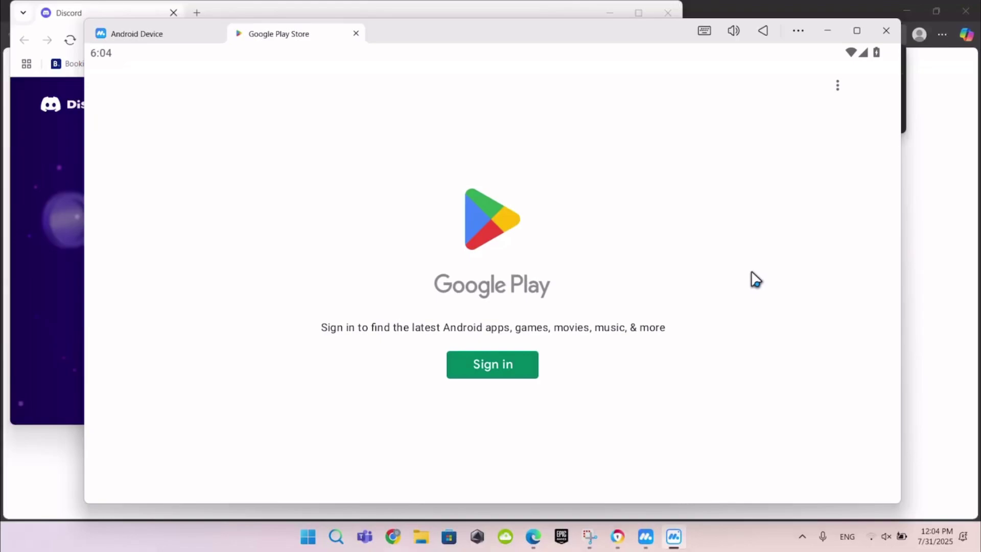
left_click(521, 367)
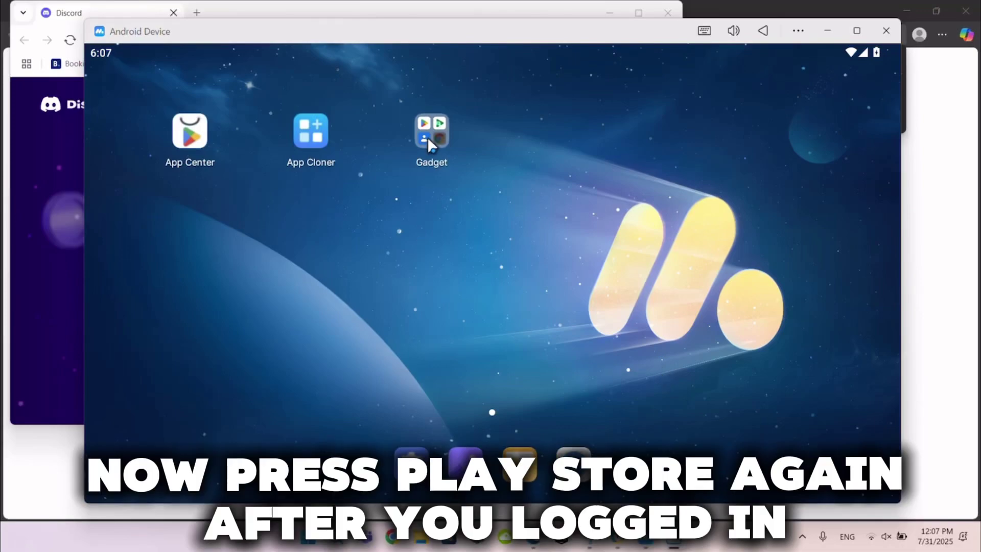
Reopen Play Store, decline deal notifications, dismiss the Teacher Approved tip, and open Clash Royale.
left_click(428, 136)
left_click(395, 170)
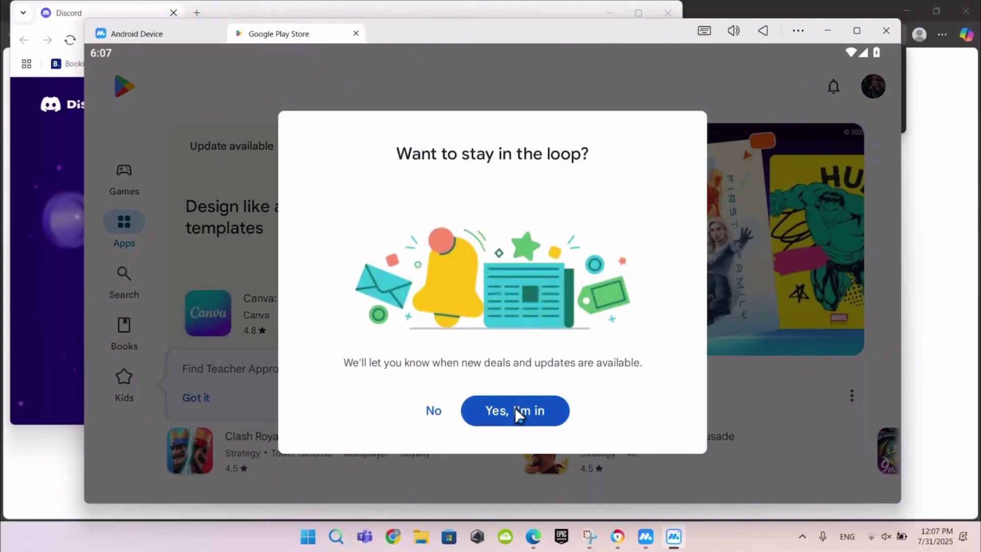
left_click(437, 412)
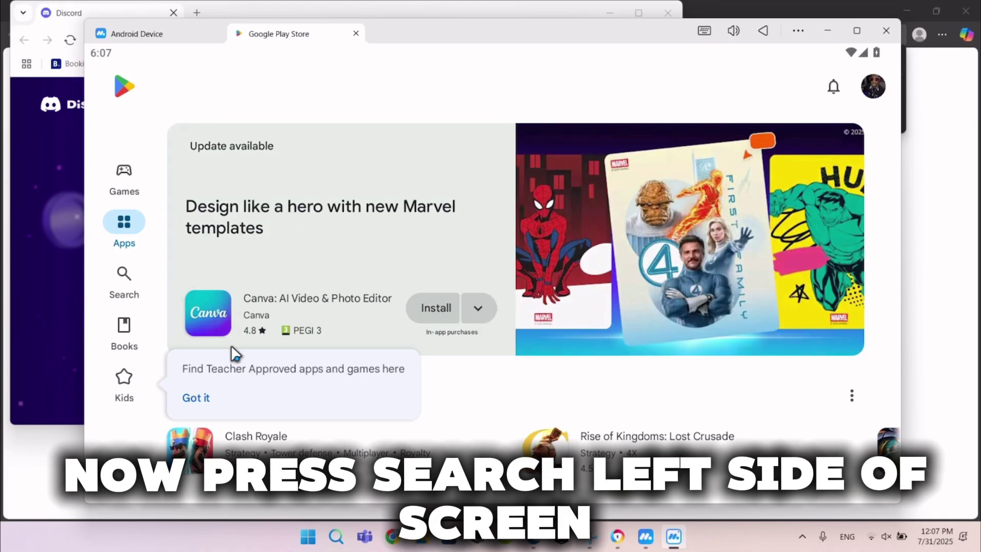
left_click(207, 398)
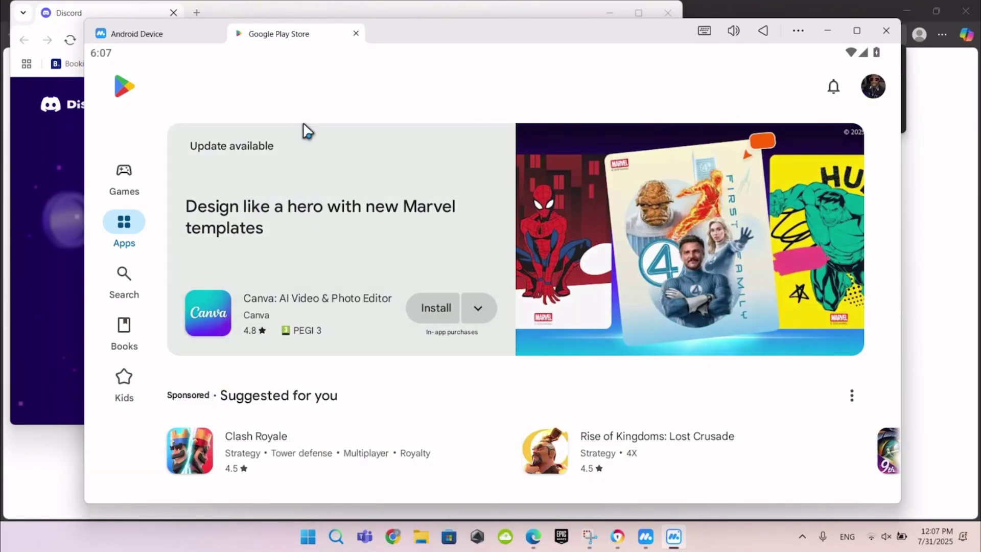
left_click(124, 286)
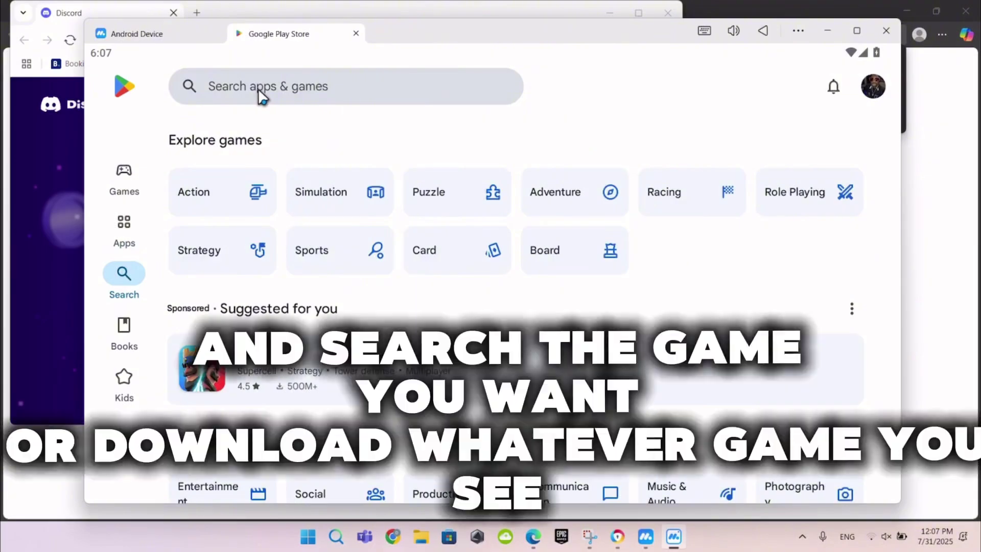
left_click(334, 380)
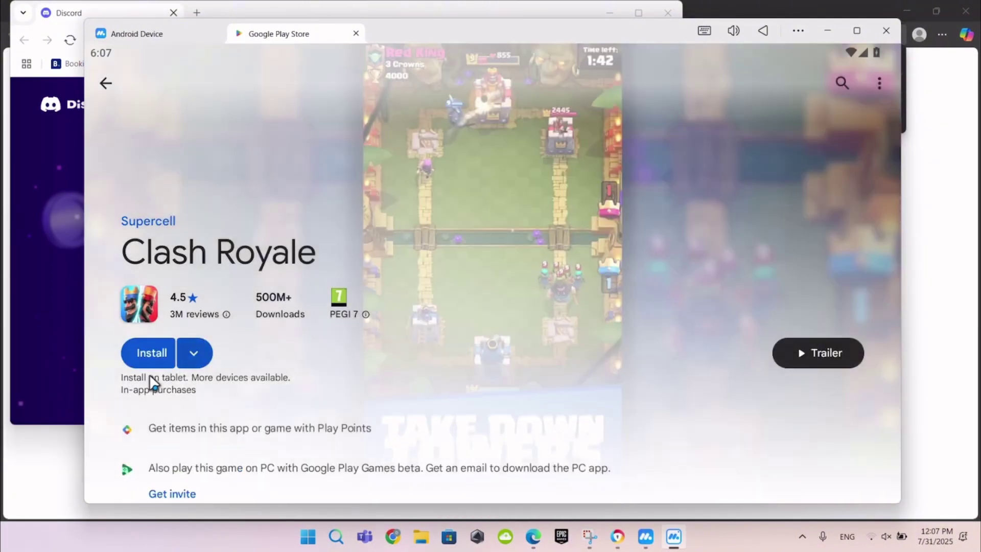
Install Clash Royale from its Play Store page and wait for it to finish.
left_click(149, 357)
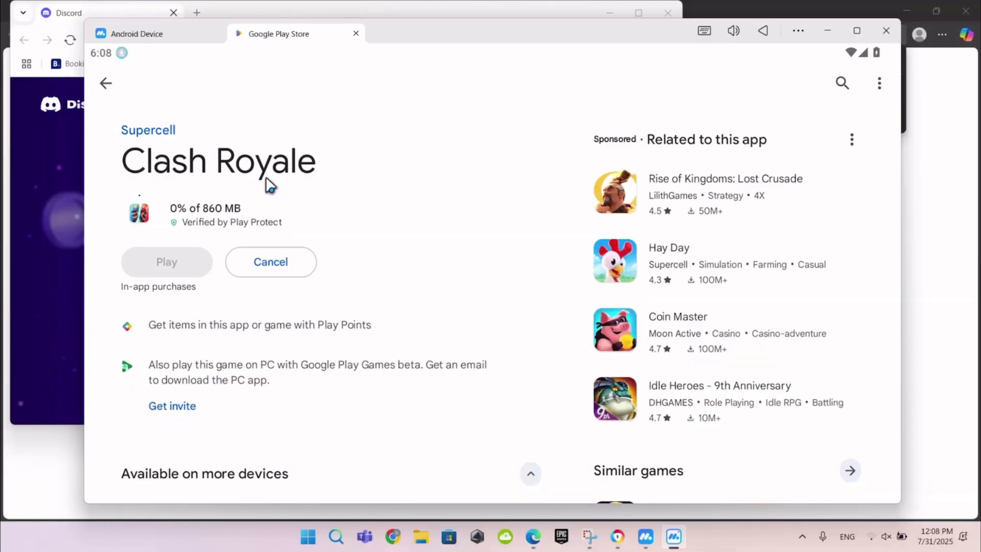
scroll(335, 169, "down", 1)
scroll(335, 174, "up", 1)
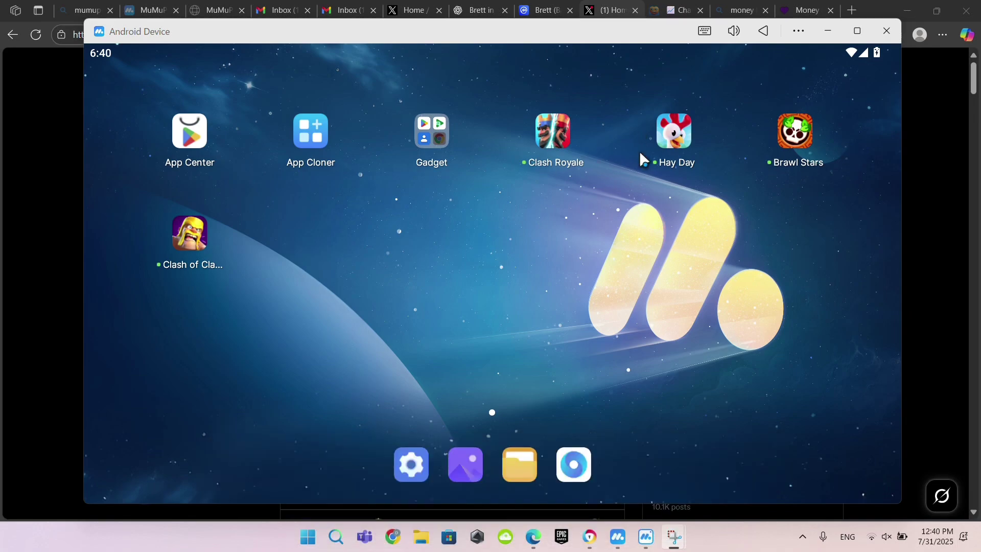
Launch Clash Royale from the emulator home screen and wait for the Account Alert.
left_click(566, 139)
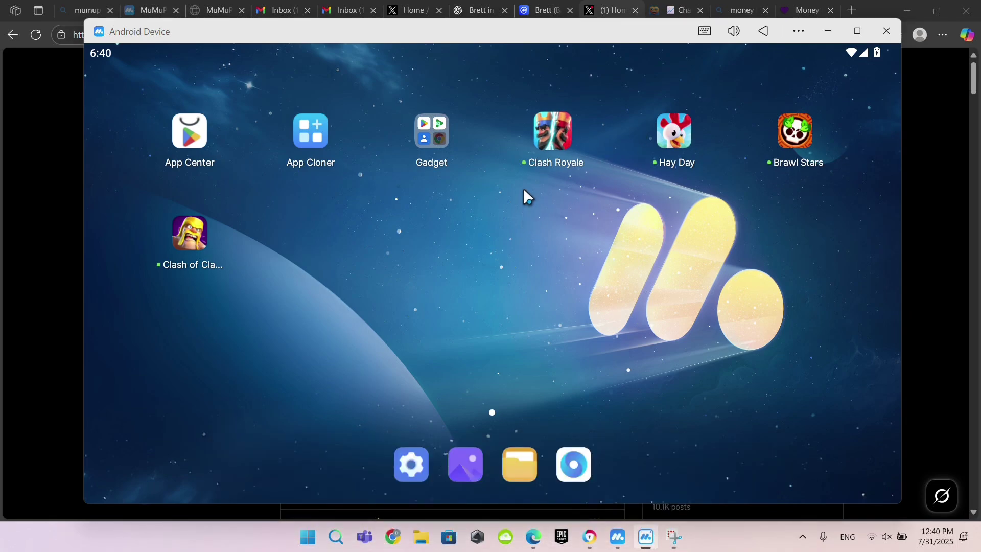
left_click(538, 139)
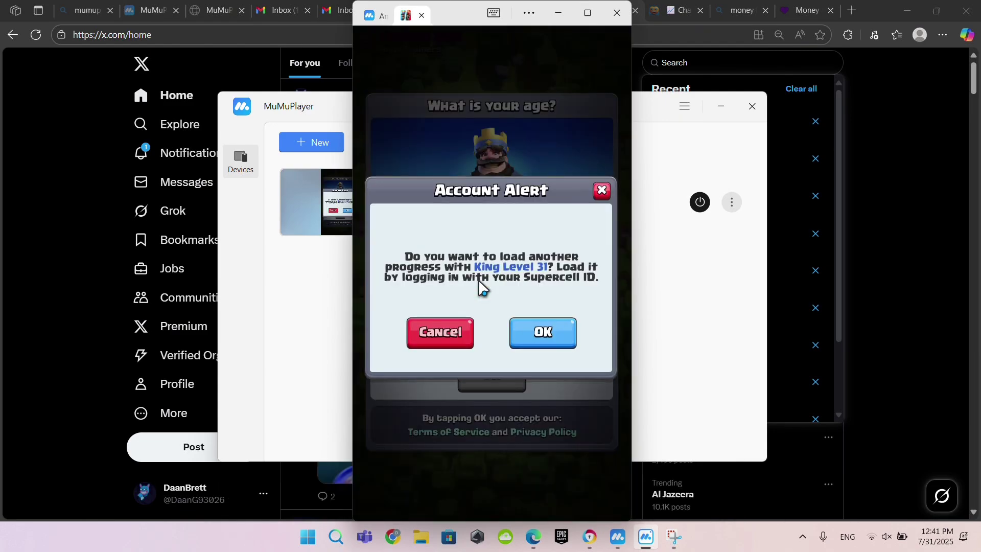
Follow the Supercell ID prompts, then close the login panel without signing in.
left_click(552, 340)
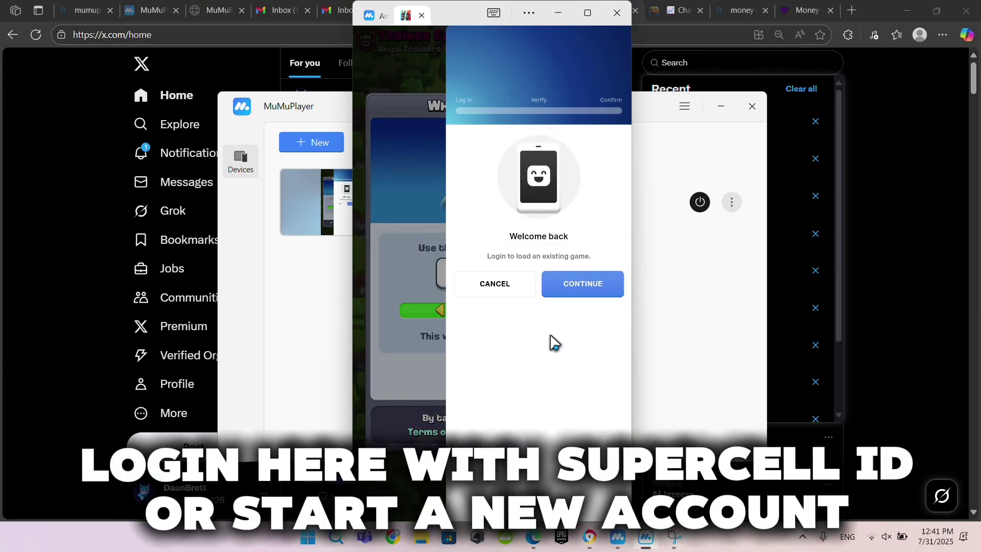
left_click(582, 292)
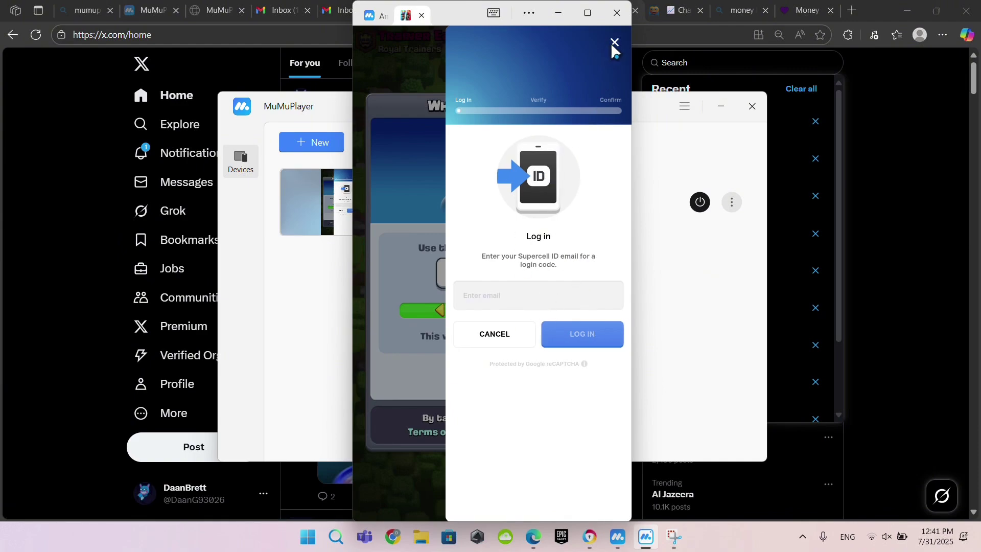
left_click(529, 299)
left_click(615, 42)
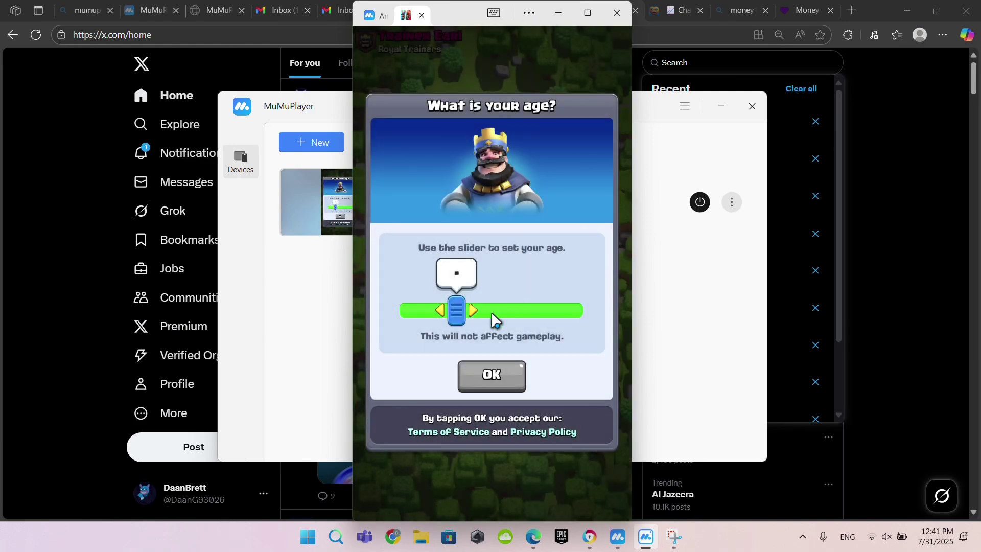
Set the Clash Royale age slider to 34 and confirm it.
left_click(472, 316)
left_click_drag(472, 319, 499, 318)
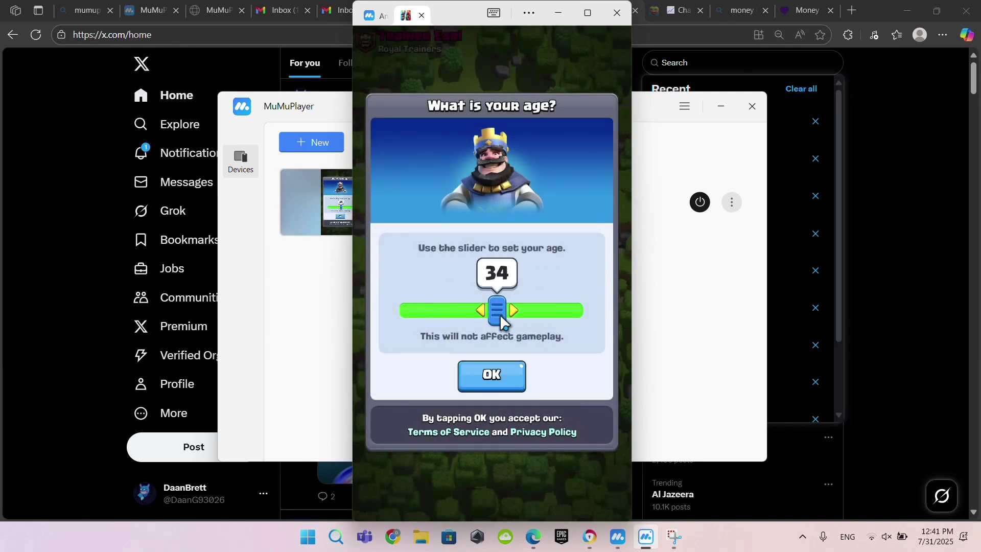
left_click(519, 388)
Accept all consent terms, then tap past the King's welcome and under-attack messages and try placing a troop.
left_click(548, 449)
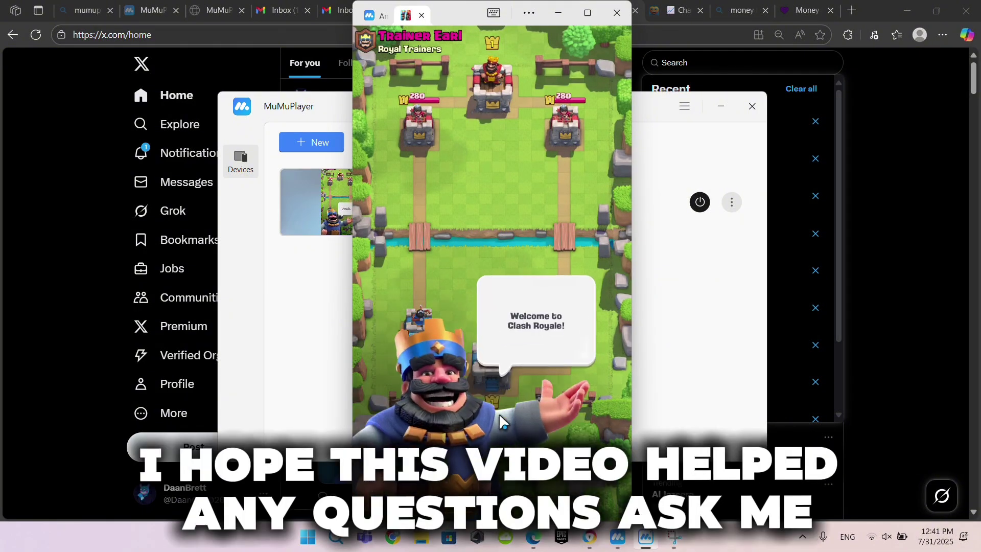
left_click(517, 358)
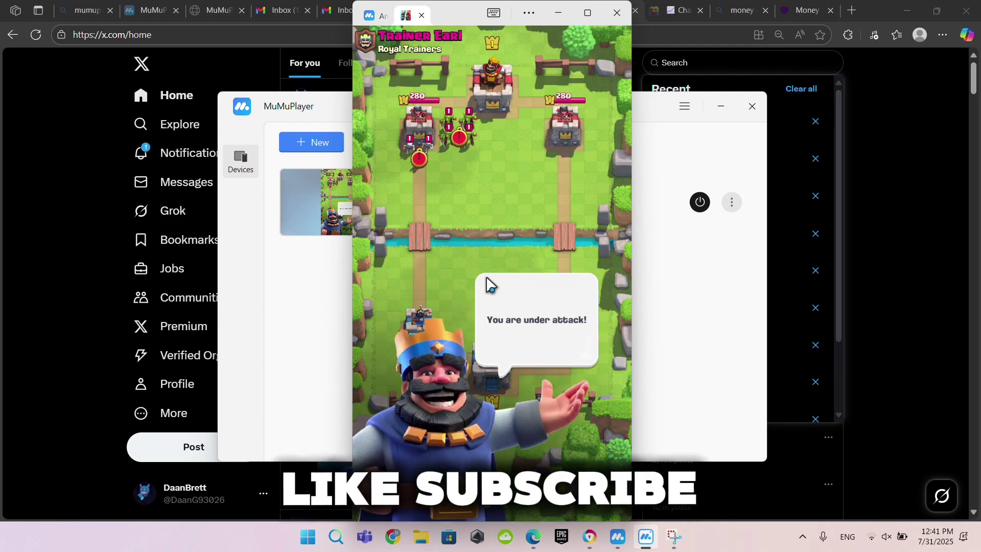
left_click(491, 355)
left_click(490, 355)
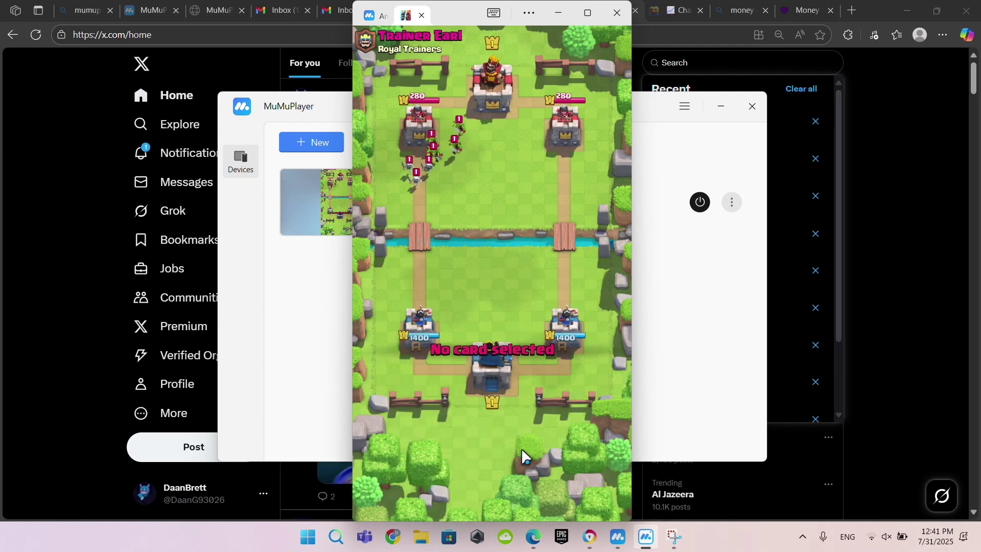